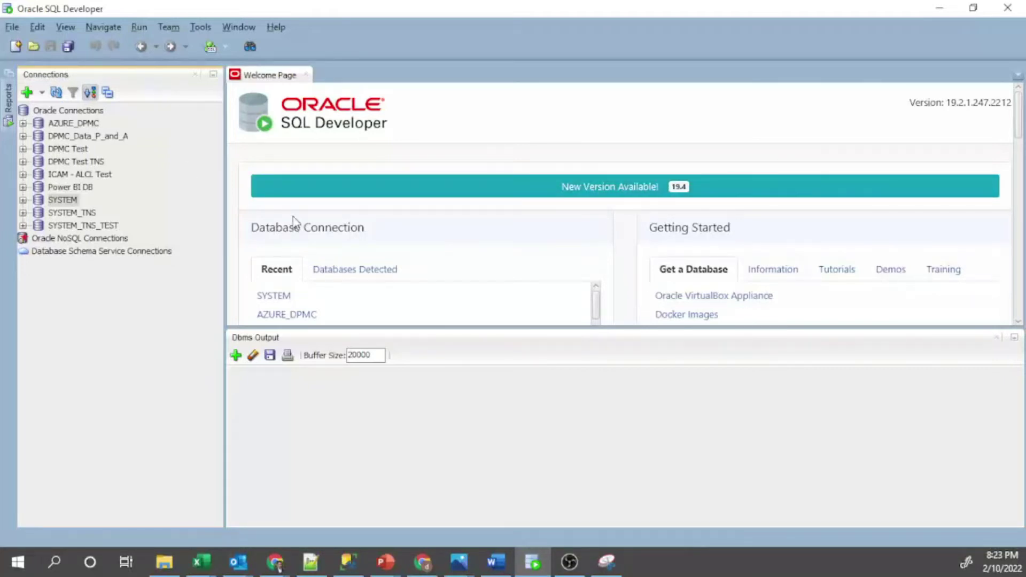
Connect to the SYSTEM database using Connect from its right-click menu.
right_click(63, 200)
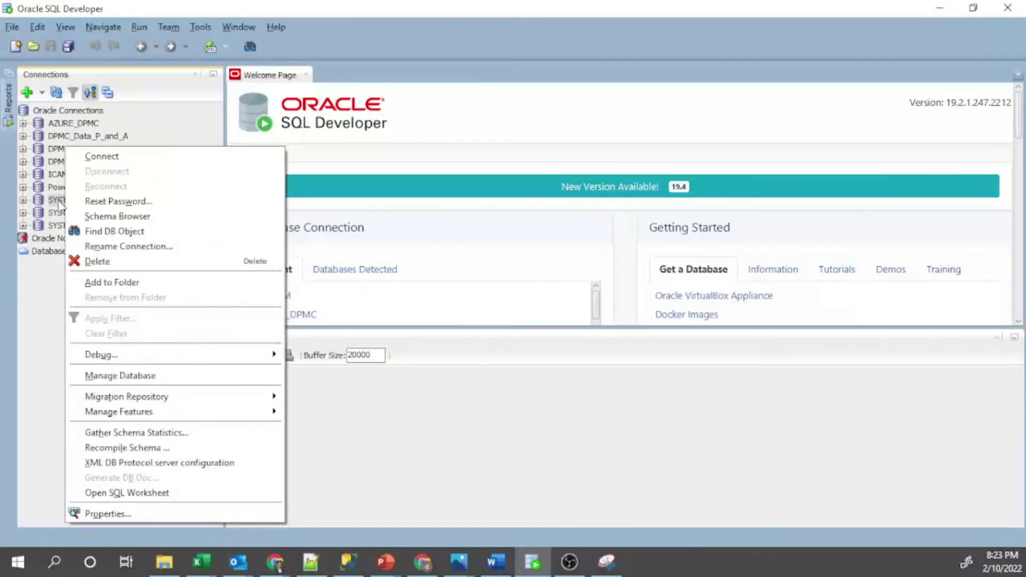
right_click(58, 206)
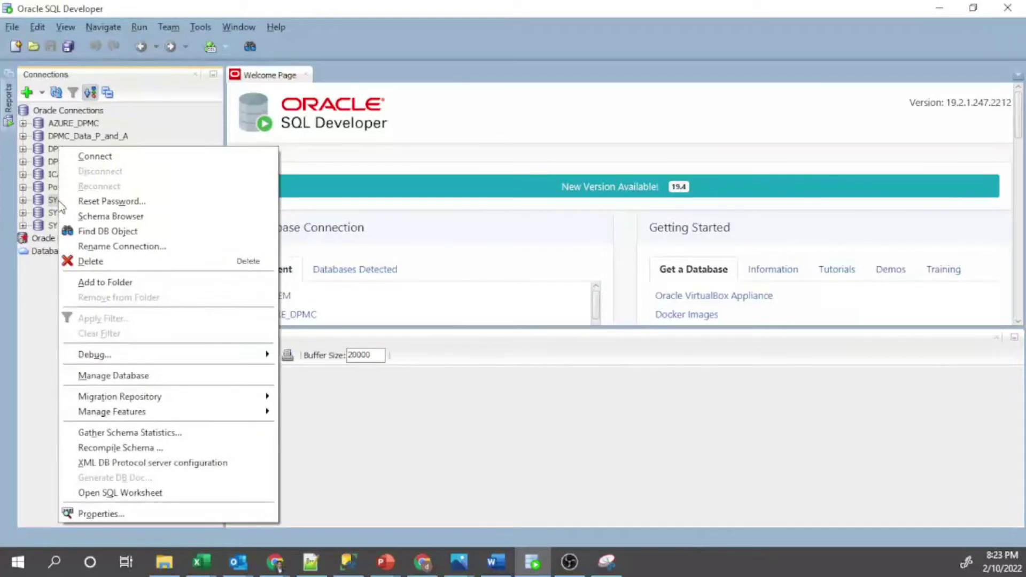
left_click(146, 159)
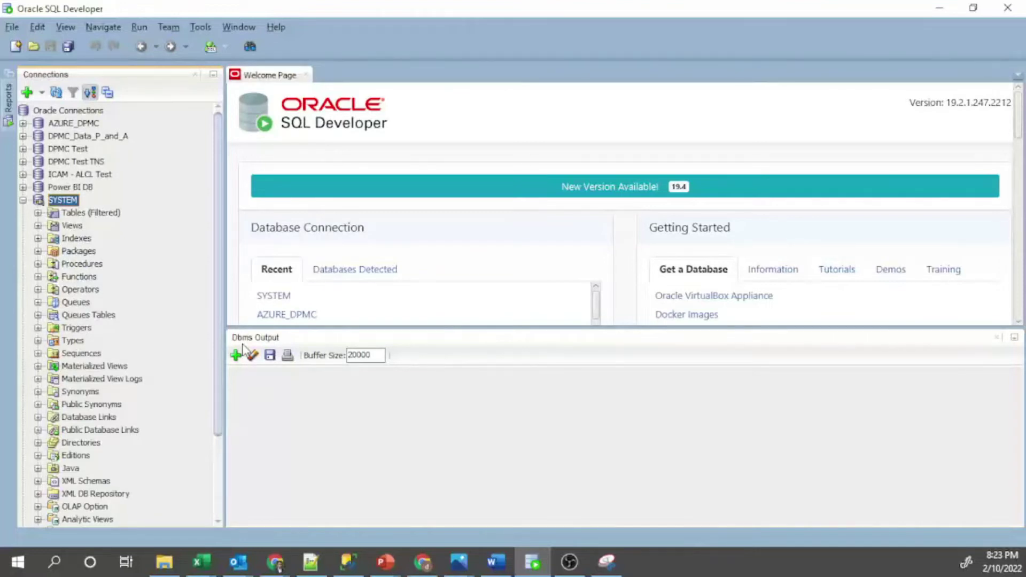
Show the Dbms Output panel and add SYSTEM as its output connection.
left_click(66, 27)
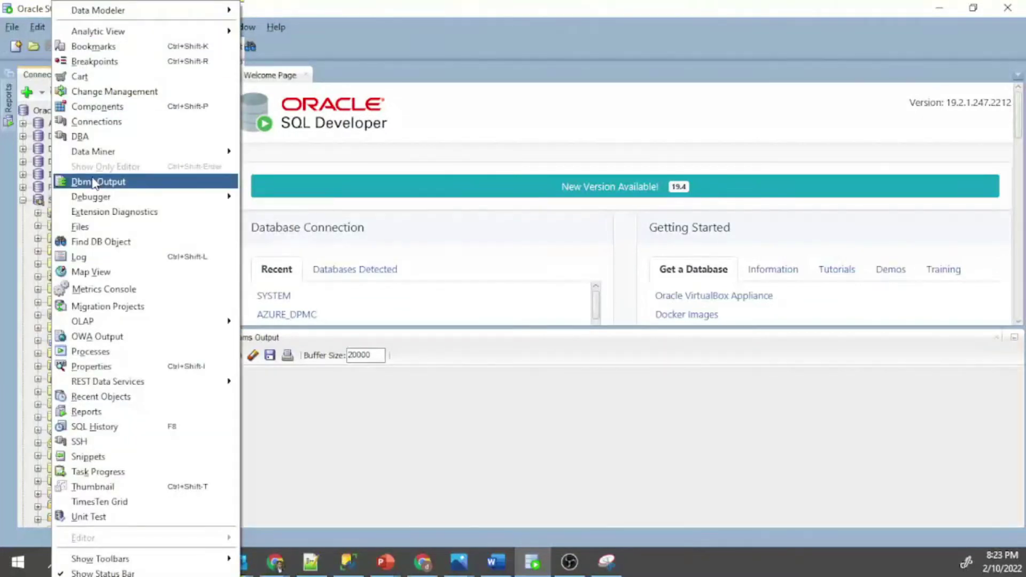
left_click(331, 463)
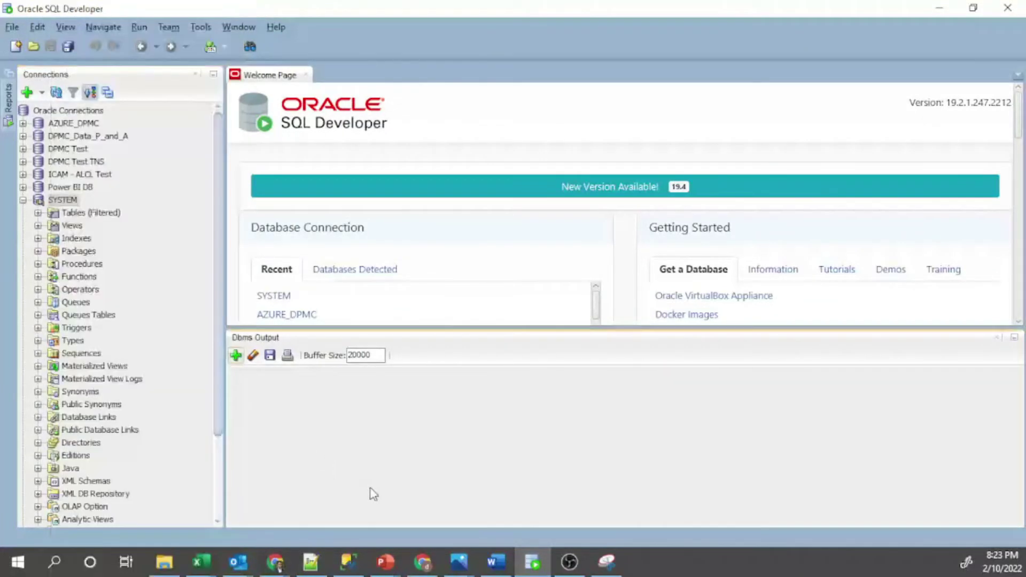
left_click(237, 357)
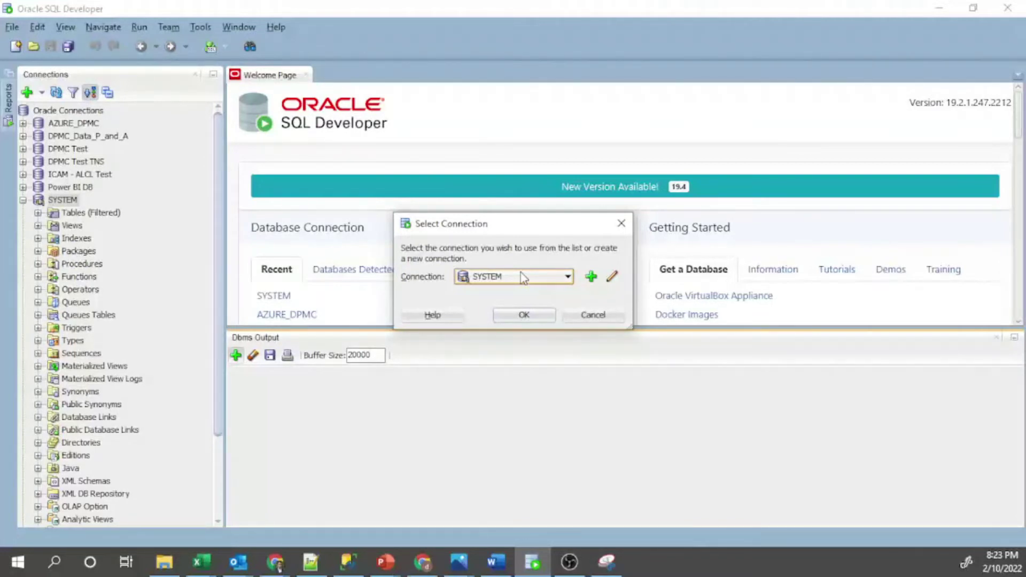
left_click(523, 317)
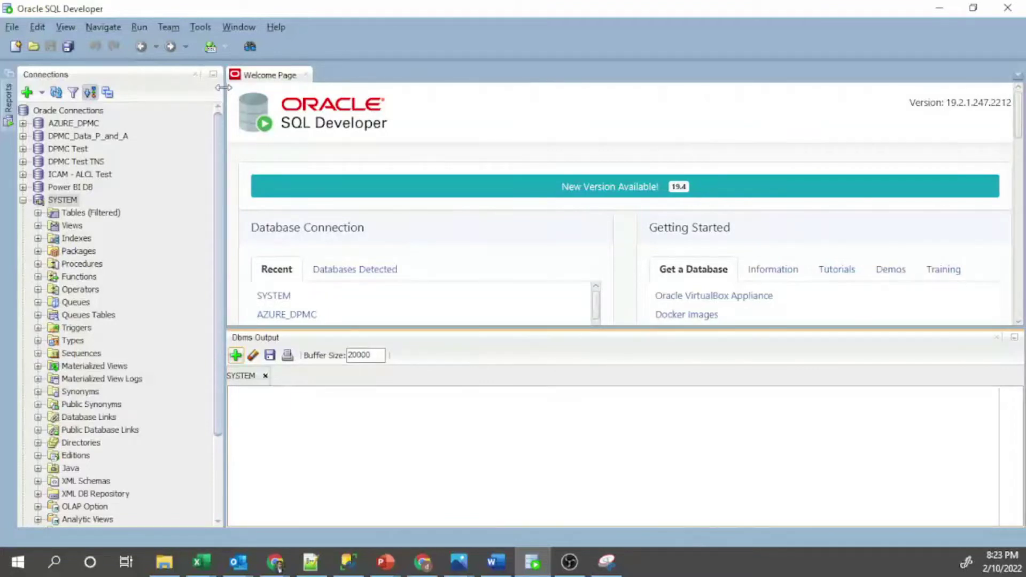
Open a blank SQL worksheet bound to SYSTEM, then switch away to fetch the code.
left_click(211, 50)
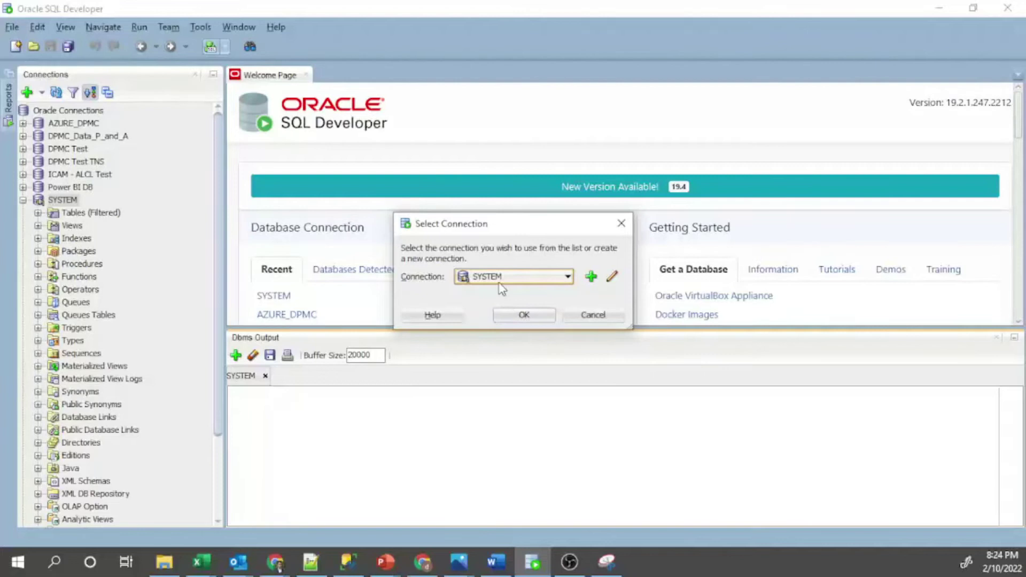
left_click(523, 315)
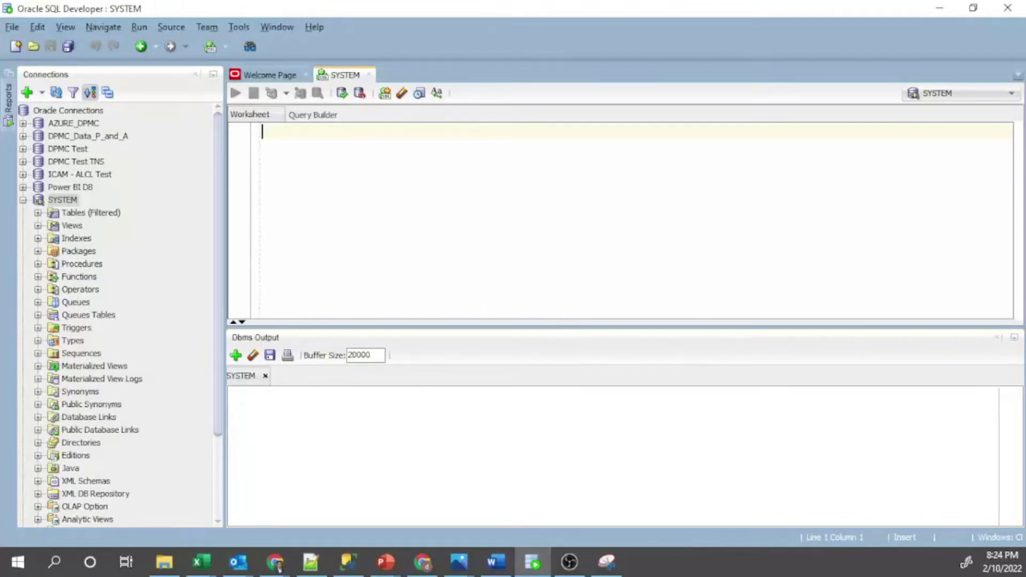
key("alt+Tab")
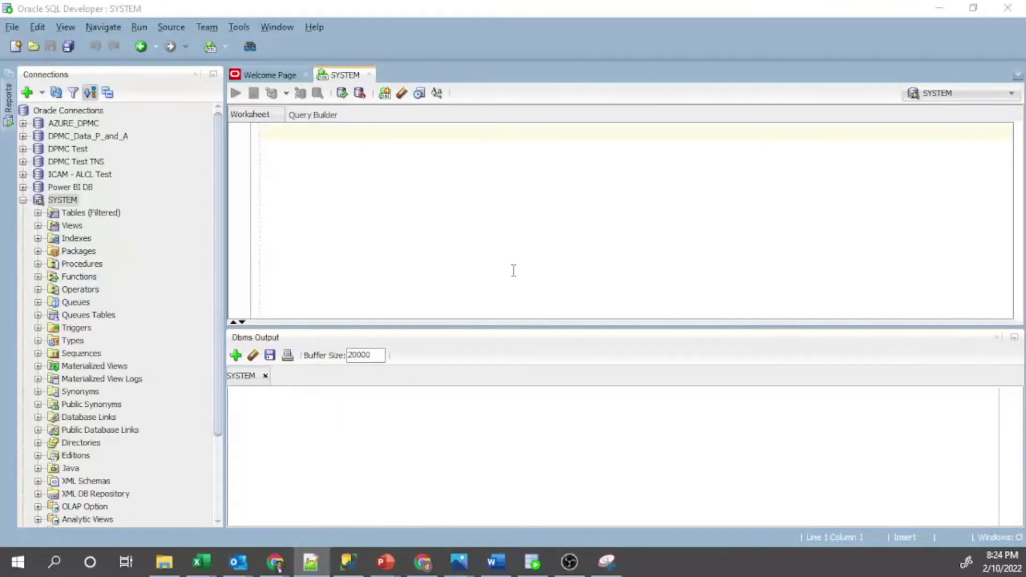
Paste the DECLARE/BEGIN WHILE loop block and highlight the declared variable a.
left_click(303, 170)
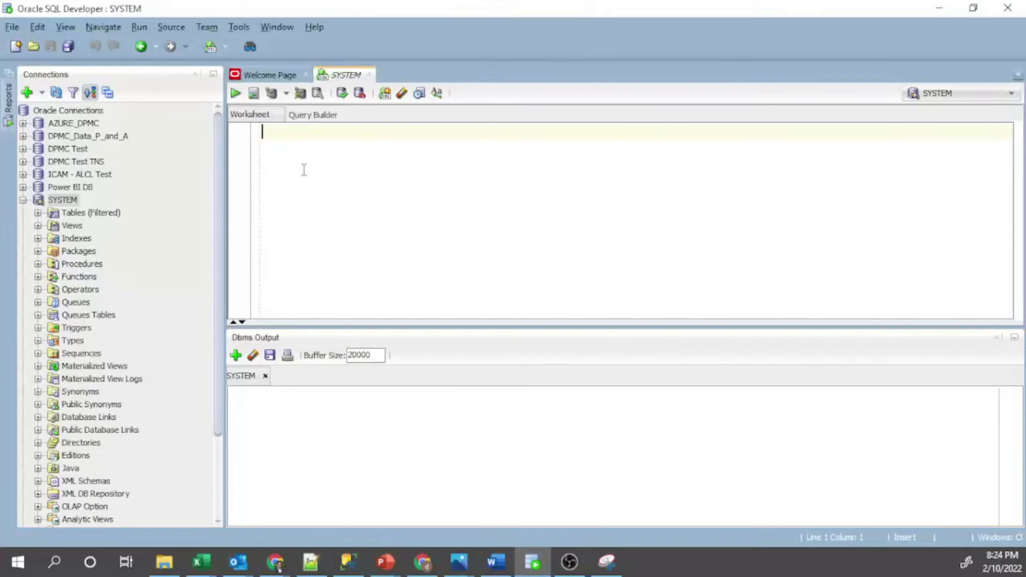
type("DECLARE    a number(2) := 10; BEGIN    WHILE a < 20 LOOP       dbms_output.put_line('value of a: ' || a);       a := a + 1;    END LOOP; END; /")
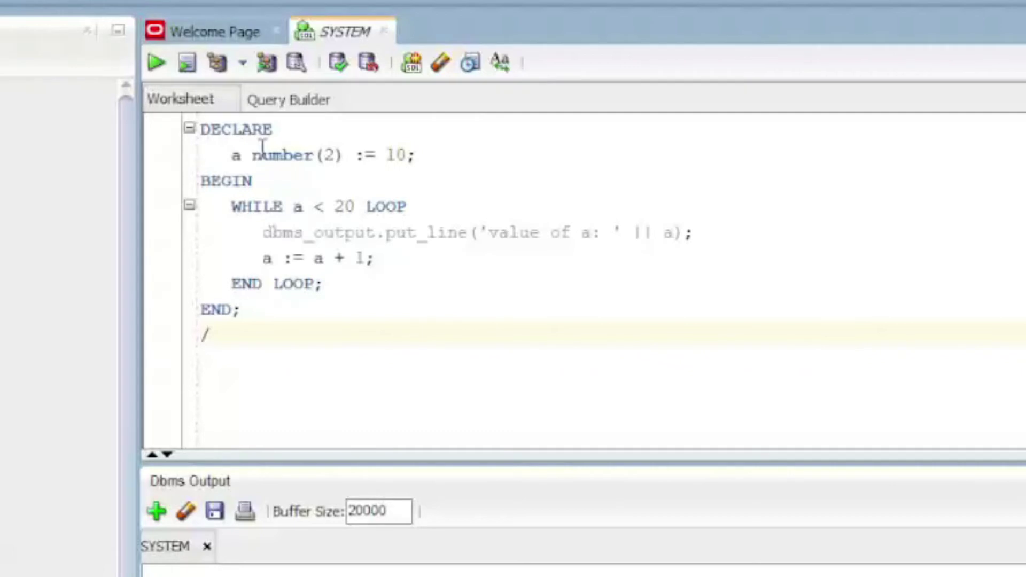
double_click(236, 154)
left_click(253, 155)
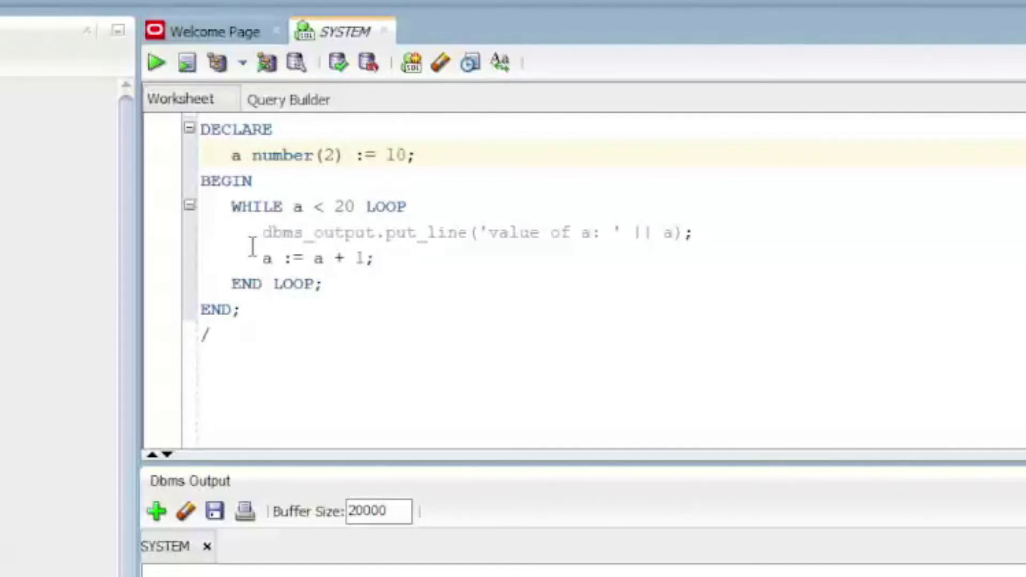
Highlight the loop condition a < 20, the dbms_output call and the increment of a.
mouse_move(263, 231)
left_mouse_down()
mouse_move(429, 255)
mouse_move(696, 233)
left_mouse_up()
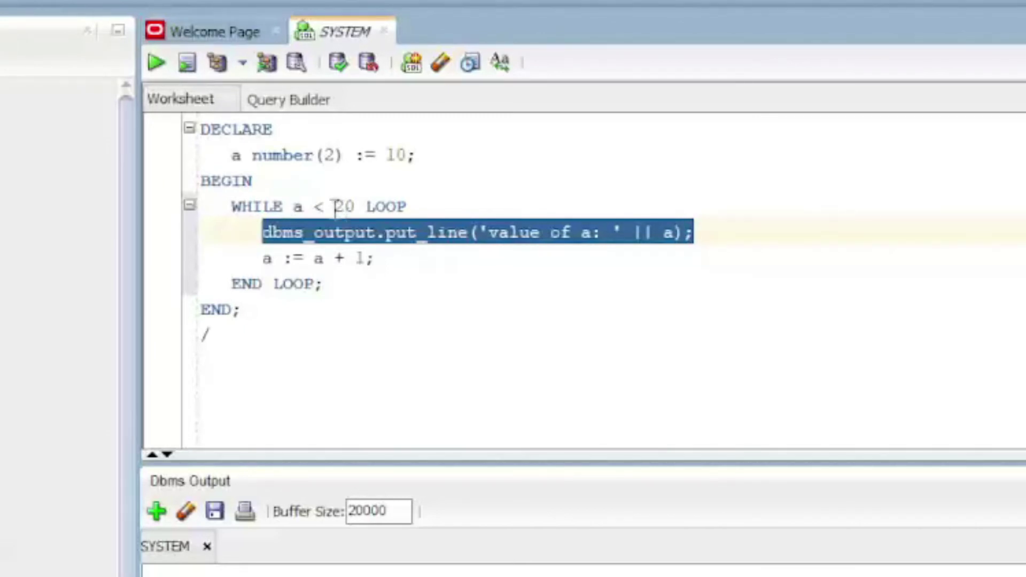
left_click_drag(356, 206, 295, 207)
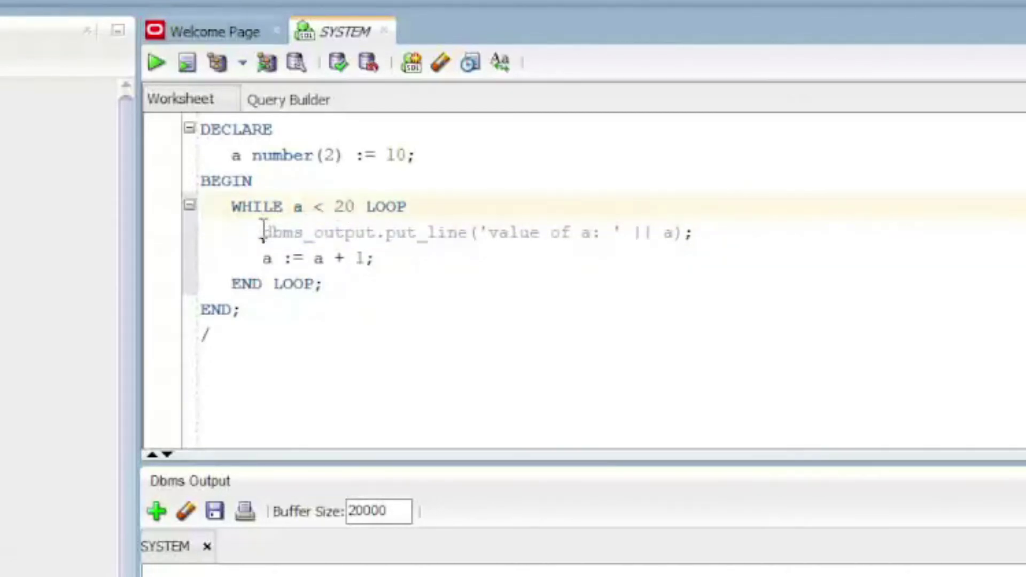
left_click_drag(263, 232, 704, 234)
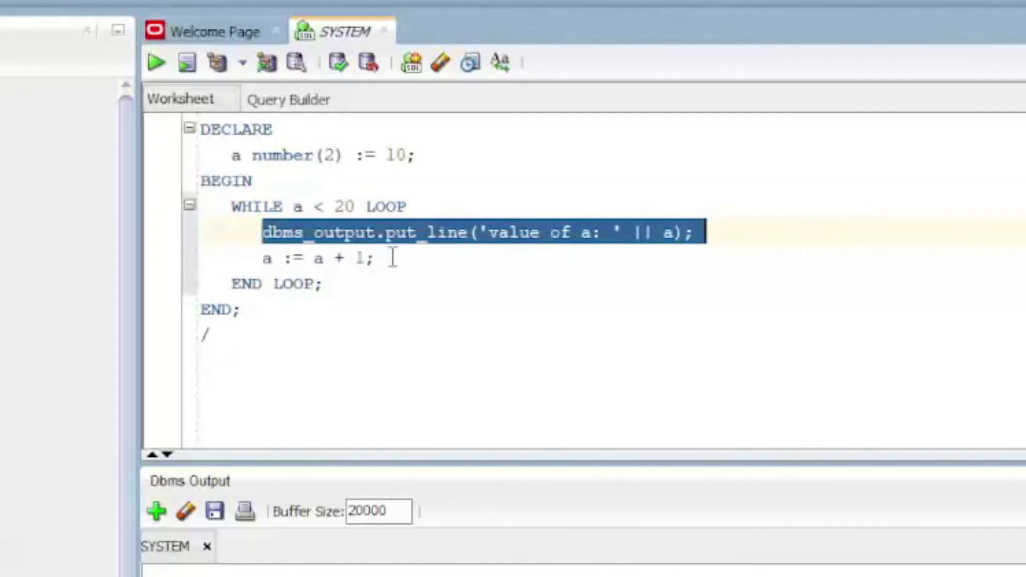
left_click_drag(384, 258, 264, 256)
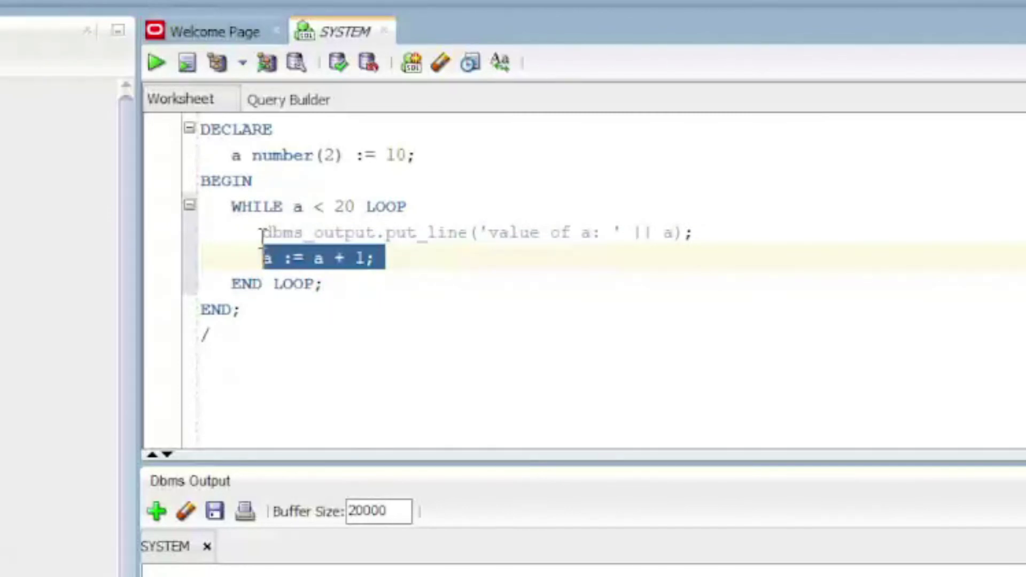
mouse_move(262, 232)
left_mouse_down()
mouse_move(417, 257)
mouse_move(677, 234)
left_mouse_up()
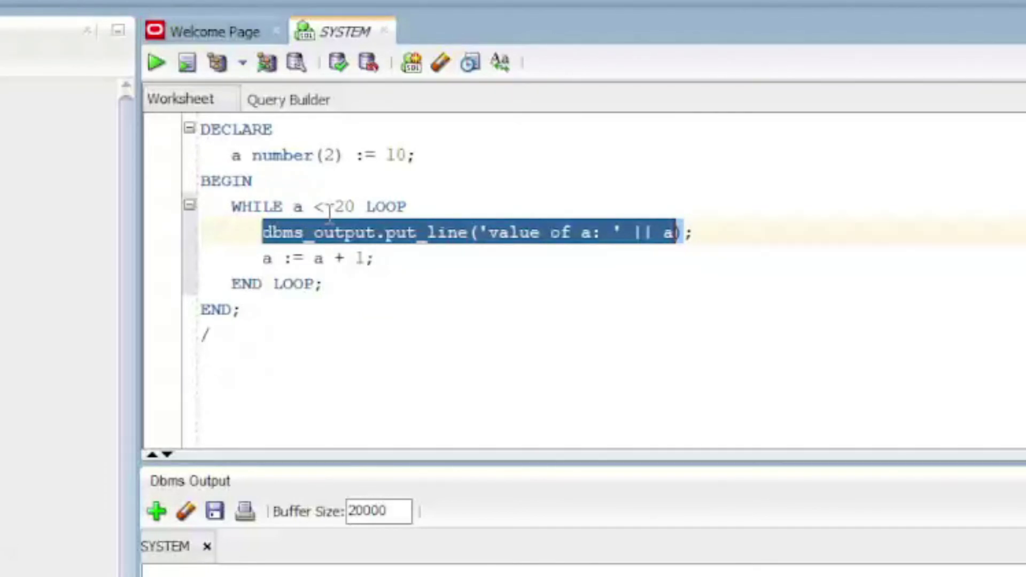
left_click(266, 233)
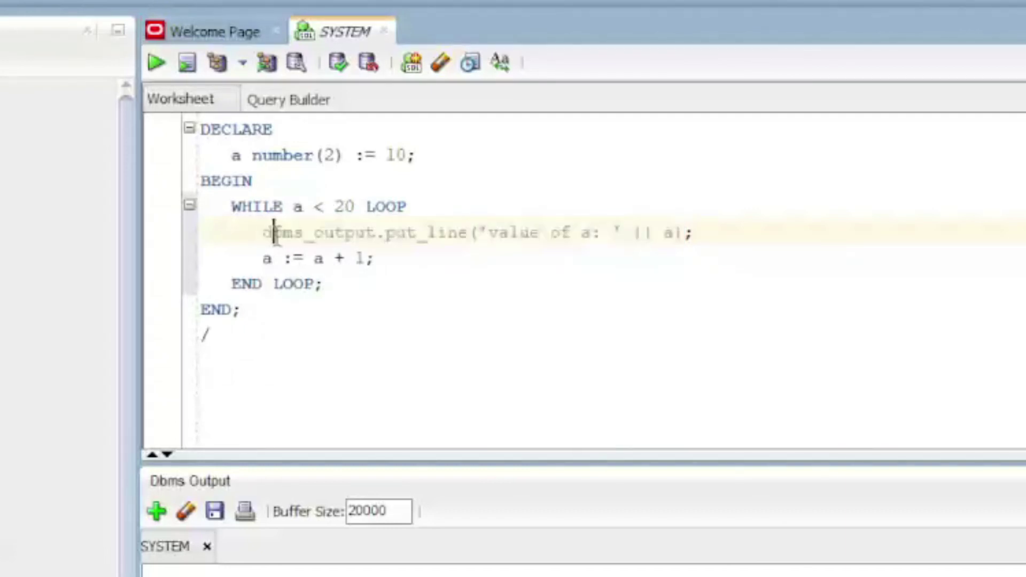
left_click_drag(265, 233, 691, 232)
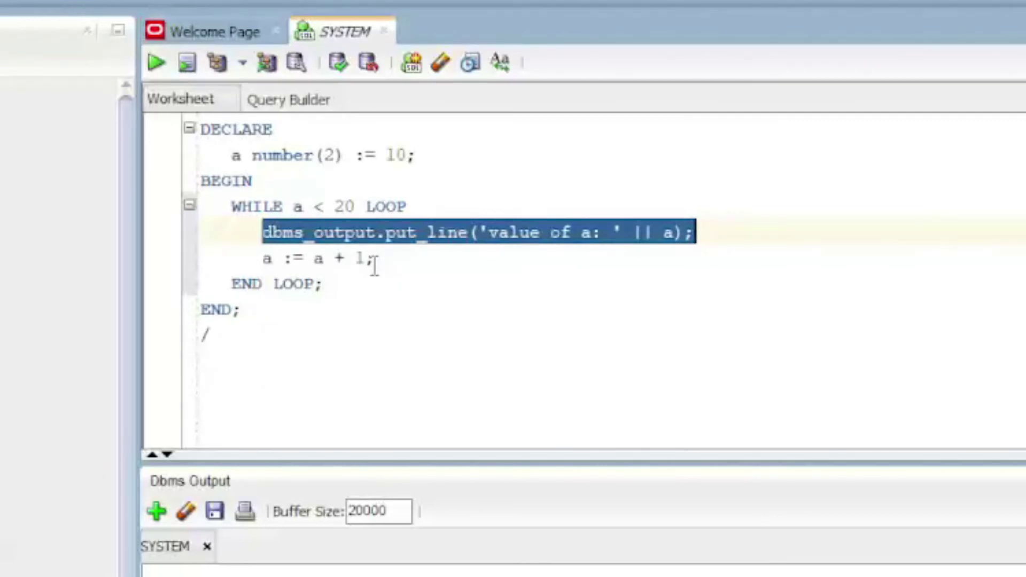
left_click(297, 206)
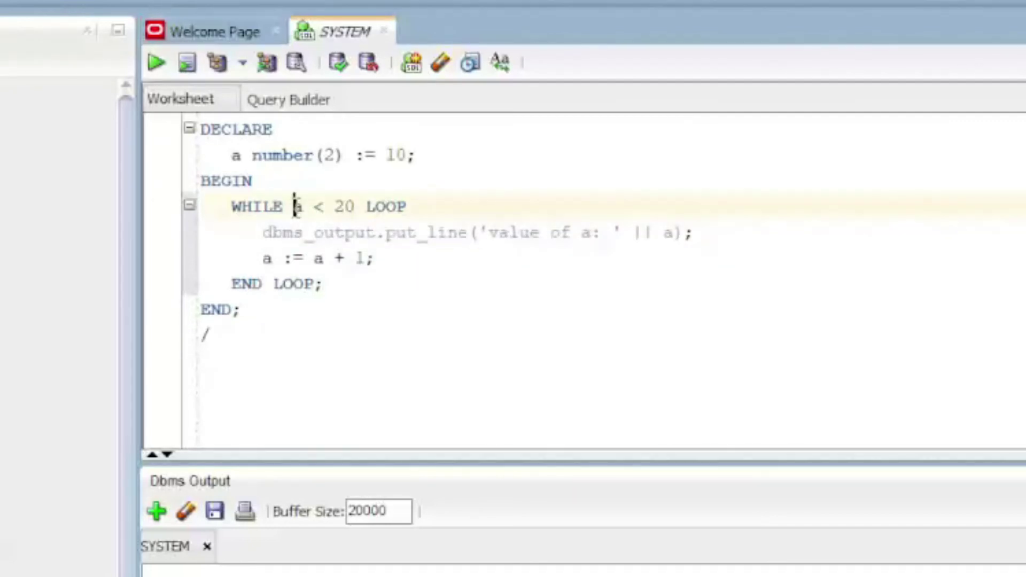
left_click_drag(295, 206, 356, 206)
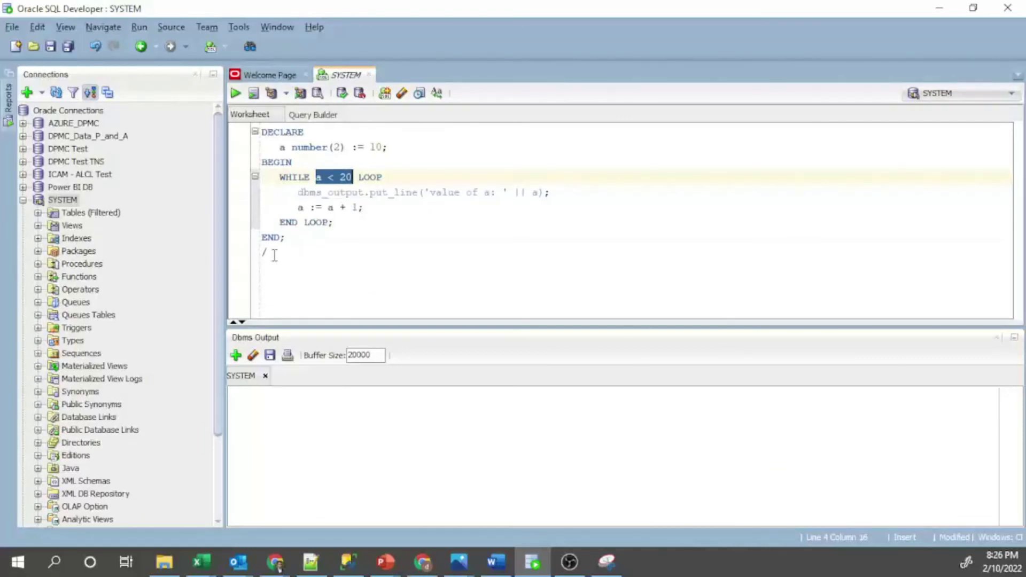
Select the whole PL/SQL block and run it.
left_click_drag(273, 254, 263, 120)
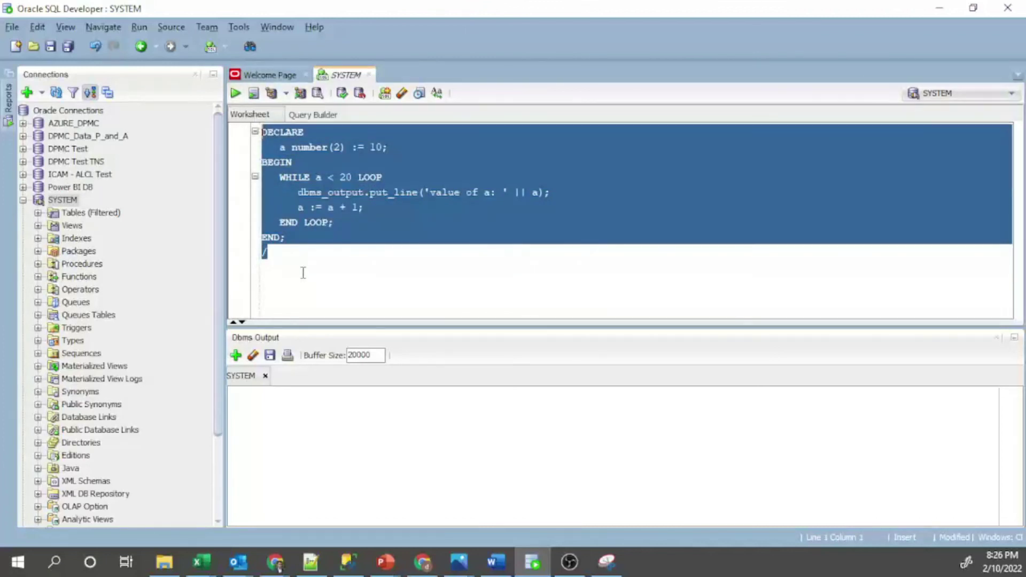
left_click(291, 262)
left_click_drag(273, 254, 256, 129)
left_click(236, 94)
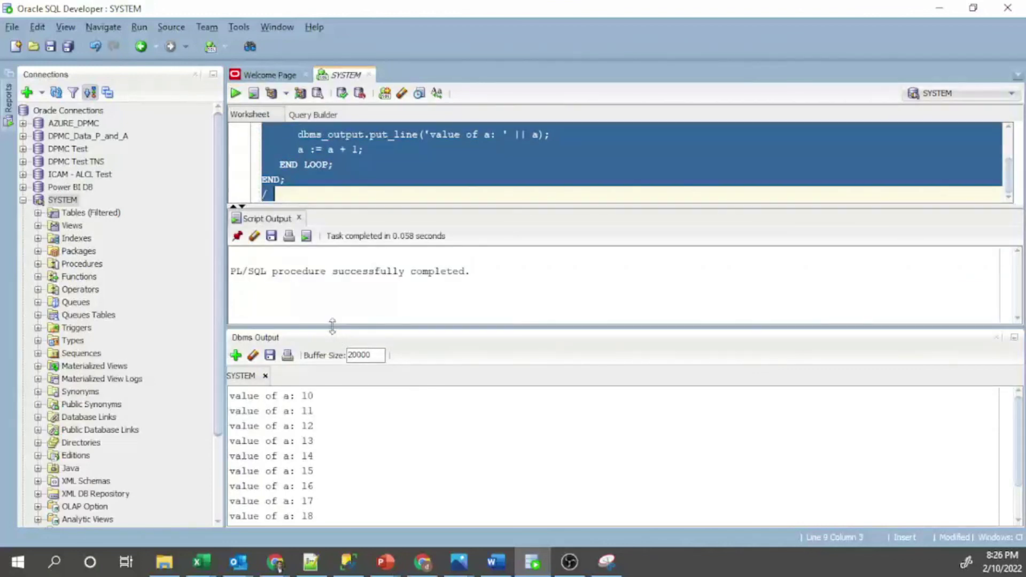
Enlarge Dbms Output to show every 'value of a' line from 10 to 19.
left_click_drag(332, 325, 333, 295)
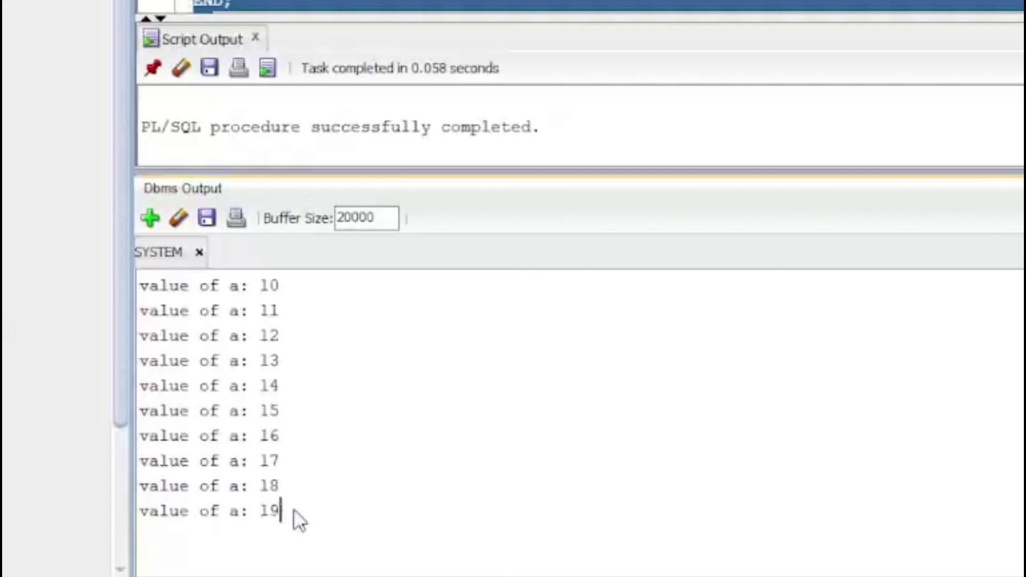
left_click_drag(294, 509, 136, 294)
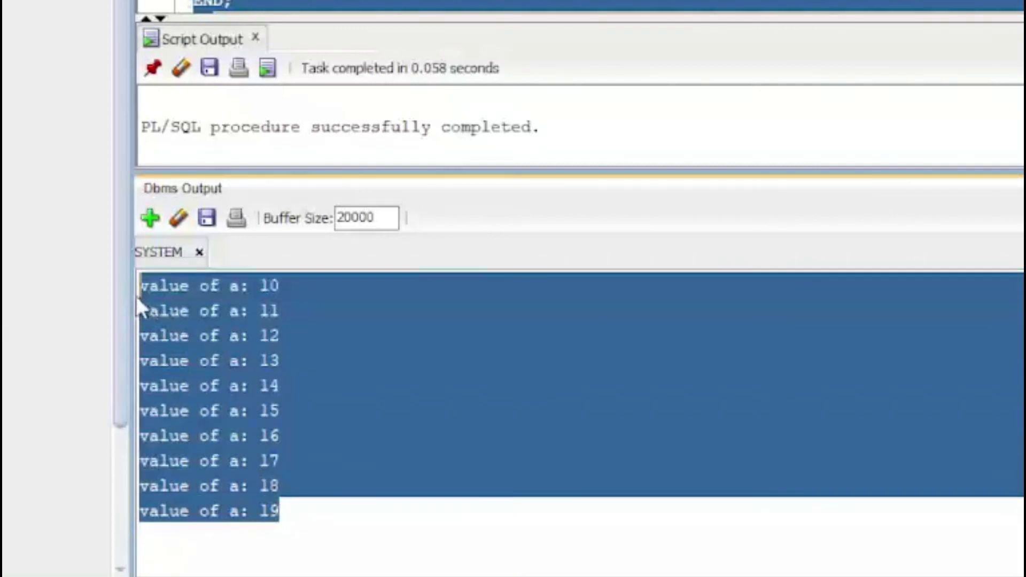
left_click(290, 519)
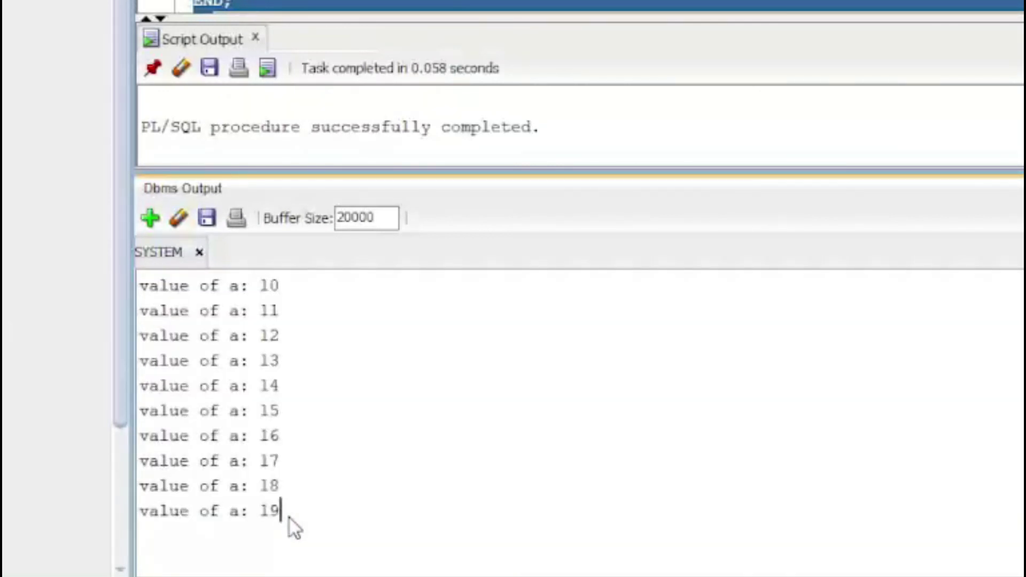